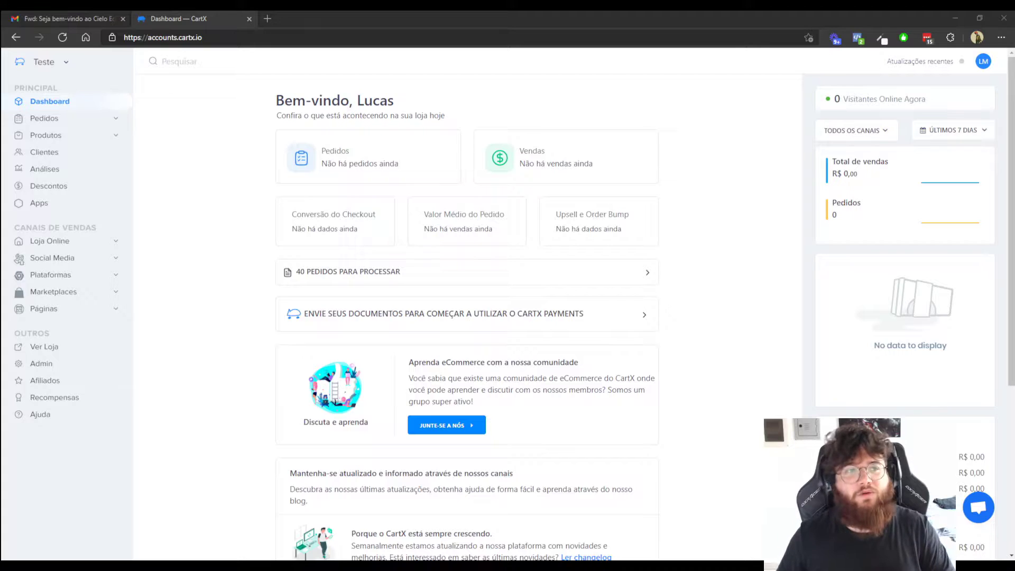
# Switch to Gmail and examine the Cielo welcome e-mail's business details, Merchant ID and Merchant Key.
pyautogui.click(91, 19)
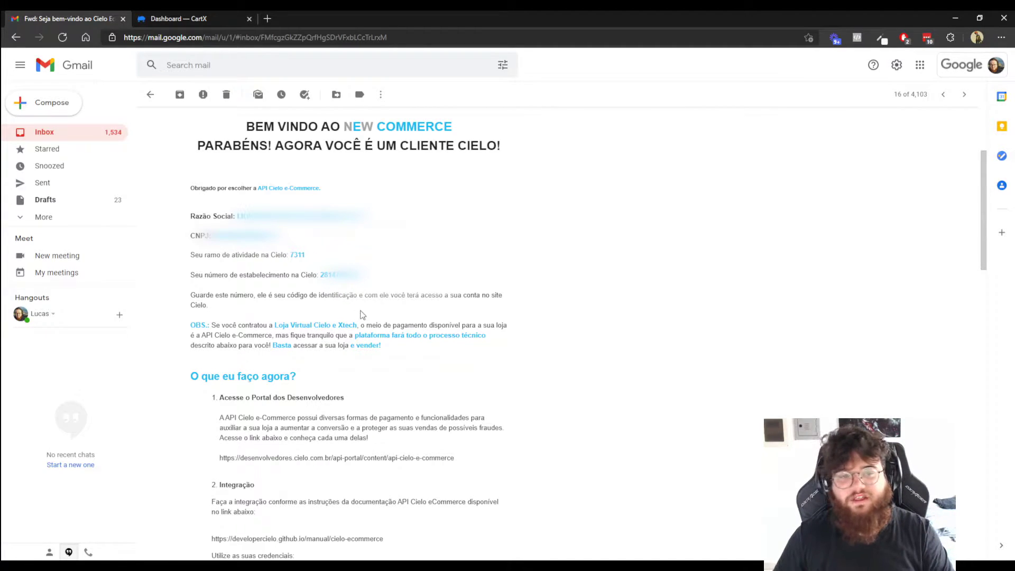
pyautogui.scroll(-6, 313, 272)
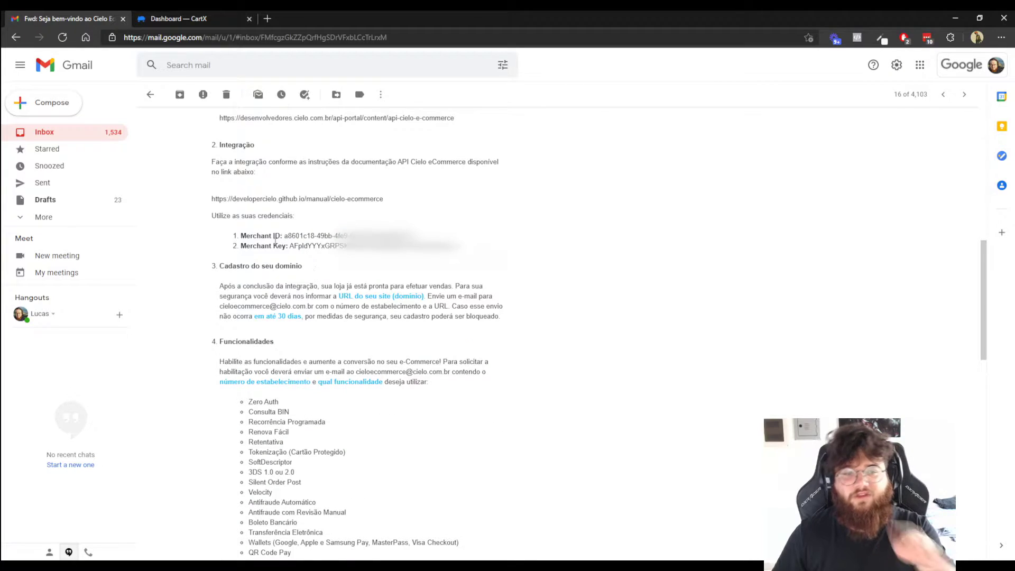
pyautogui.moveTo(250, 236); pyautogui.dragTo(284, 247)
pyautogui.click(344, 271)
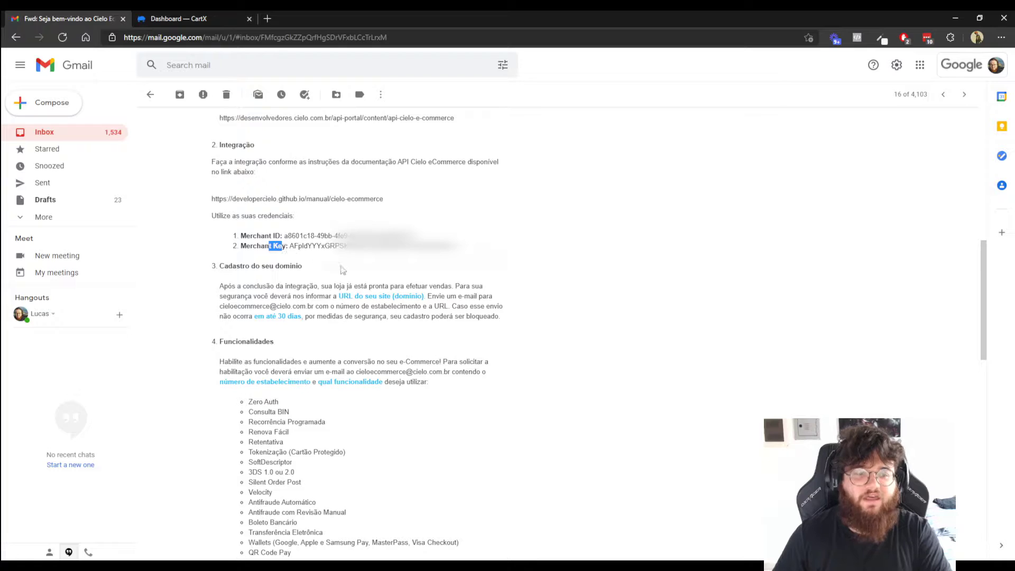
pyautogui.scroll(2, 421, 291)
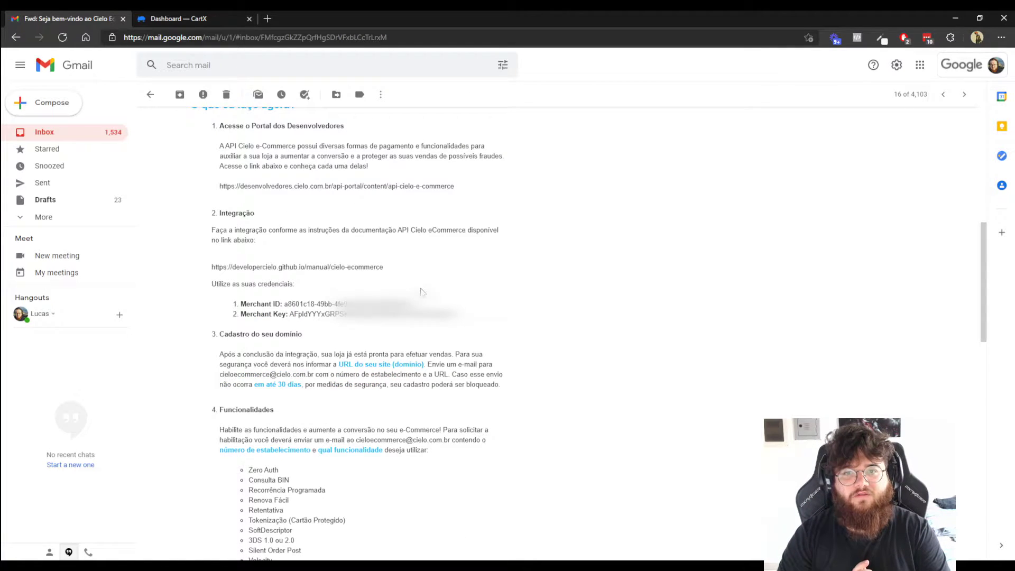
# Switch to CartX, open the store's payment gateway settings and examine Cielo in the list of third-party providers.
pyautogui.click(201, 18)
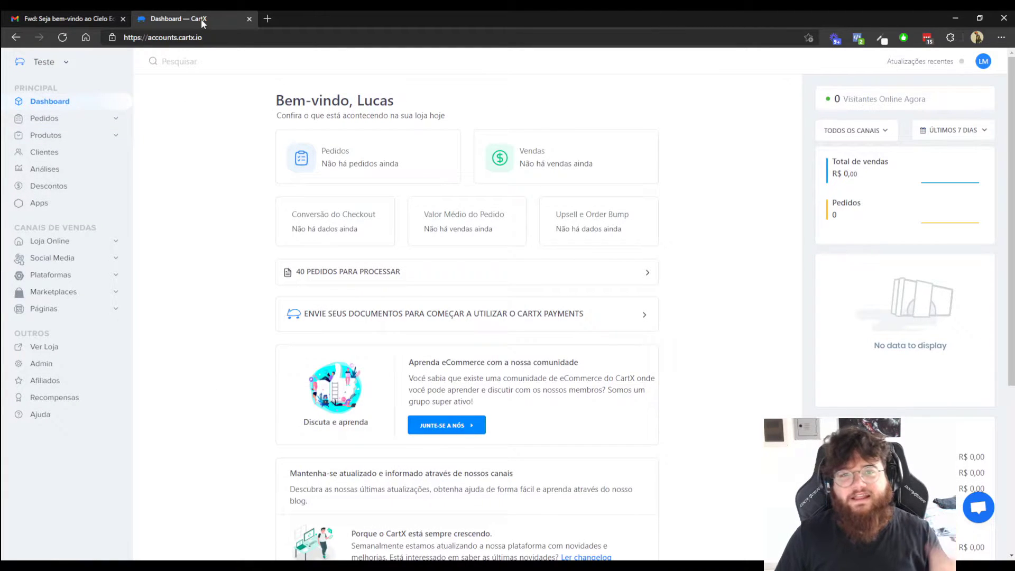
pyautogui.click(43, 369)
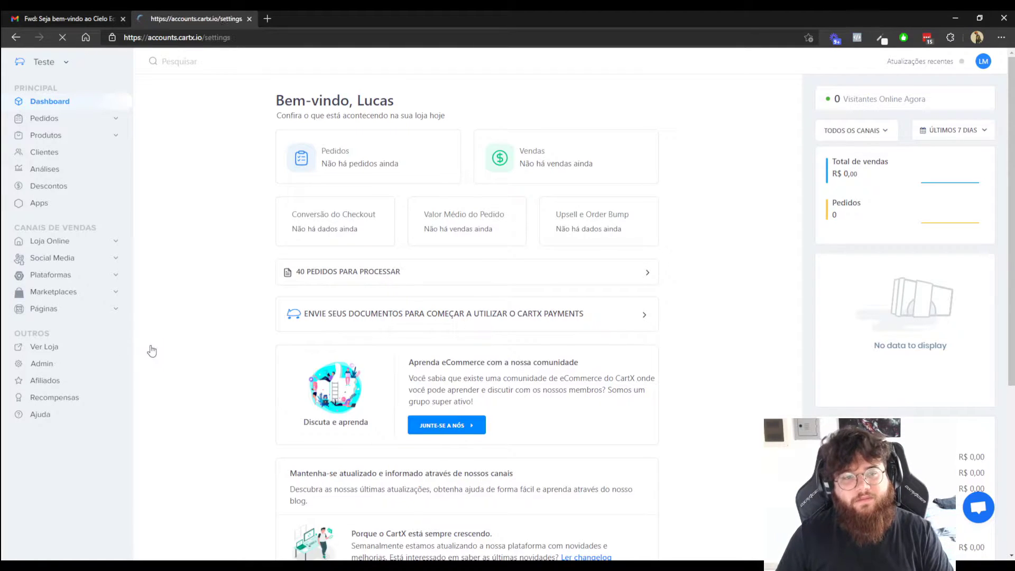
pyautogui.click(485, 177)
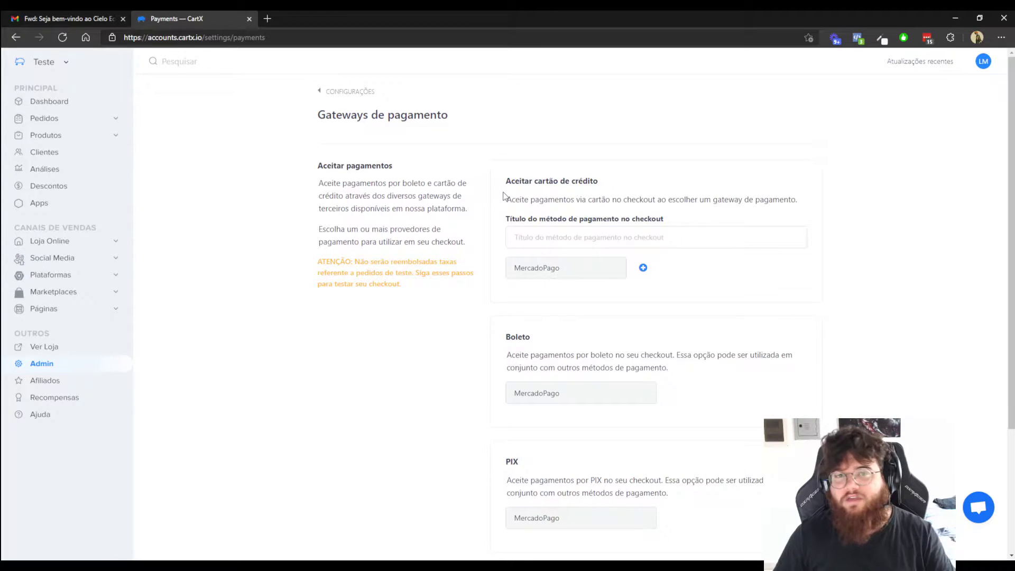
pyautogui.scroll(-3, 545, 280)
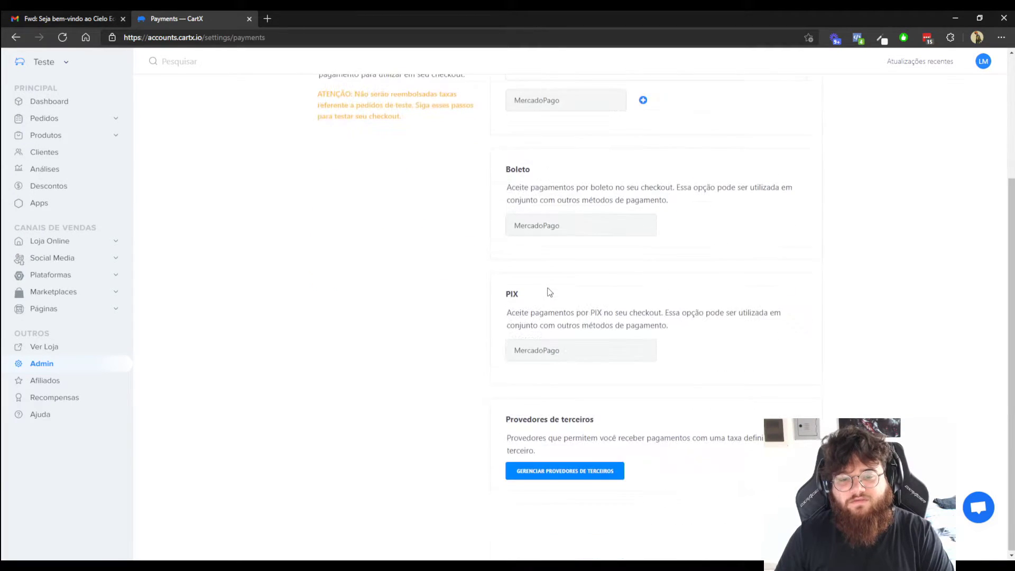
pyautogui.click(553, 480)
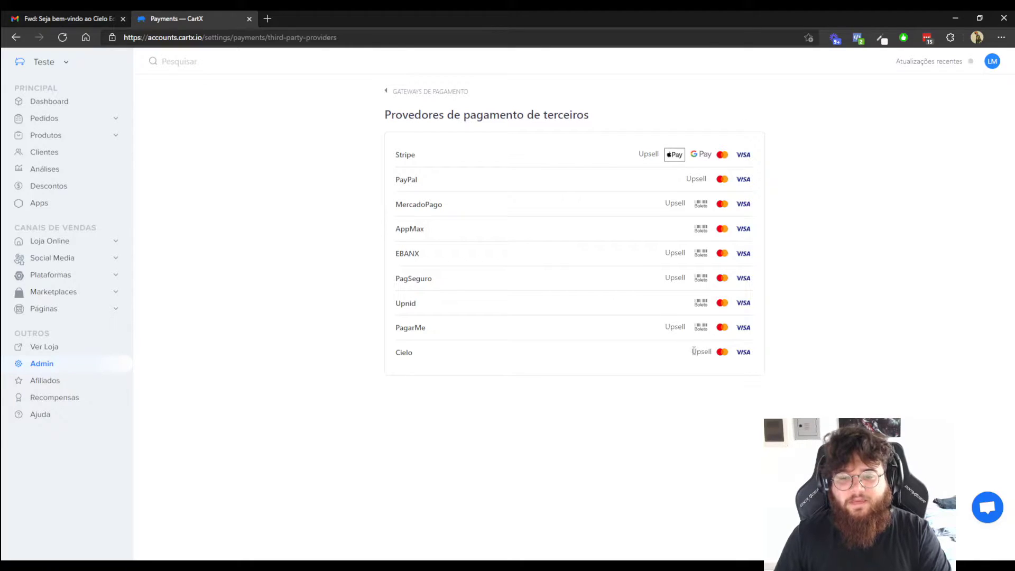
pyautogui.moveTo(691, 352); pyautogui.dragTo(714, 356)
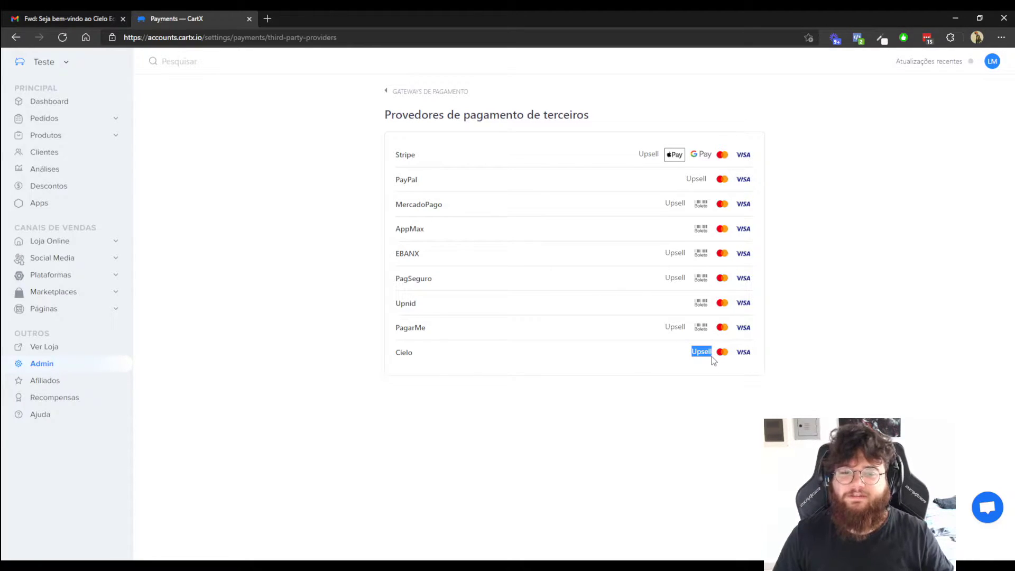
pyautogui.click(716, 365)
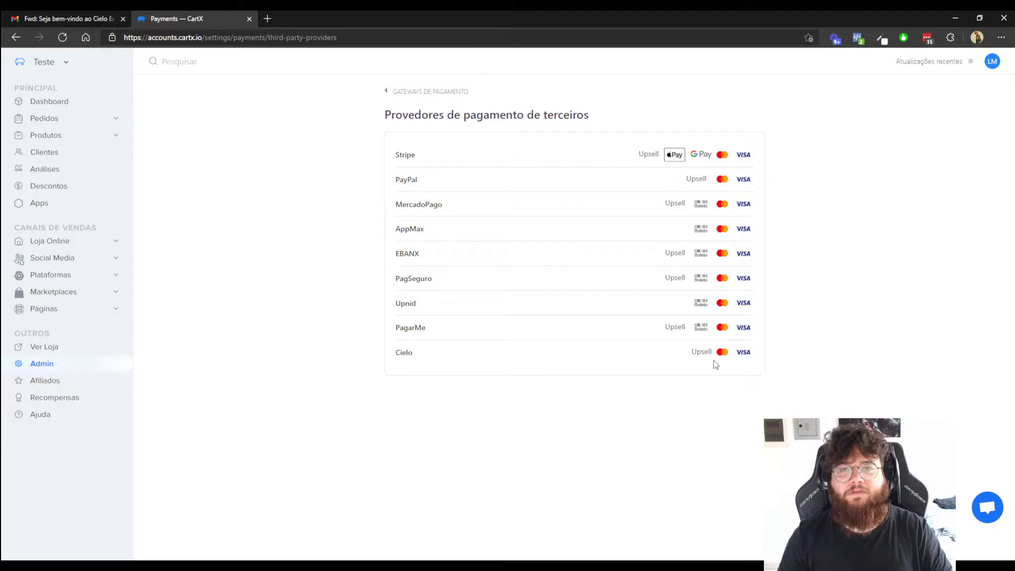
# Return to the payment gateways page, reopen the third-party providers and open the Cielo configuration.
pyautogui.click(406, 93)
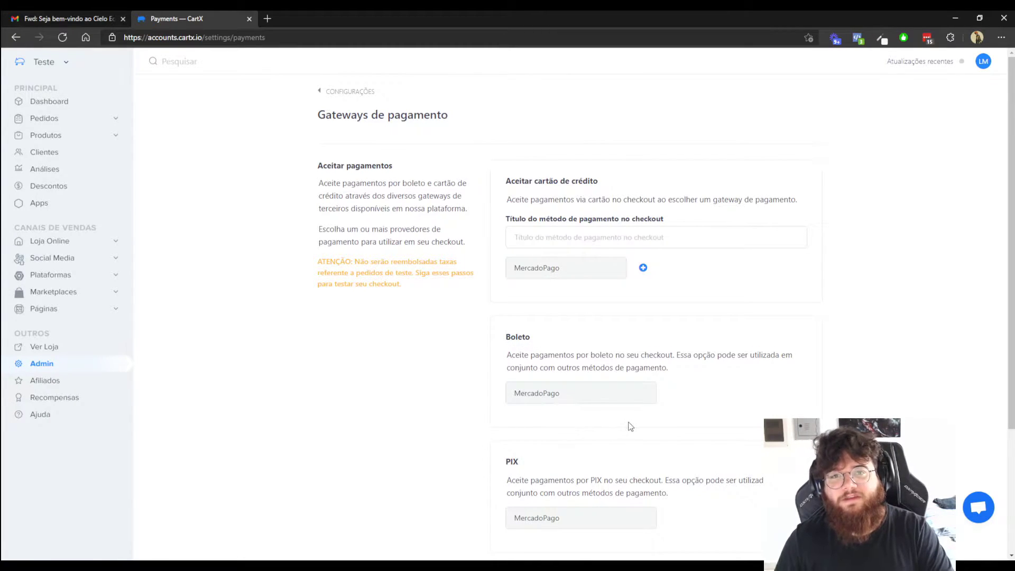
pyautogui.scroll(-3, 630, 421)
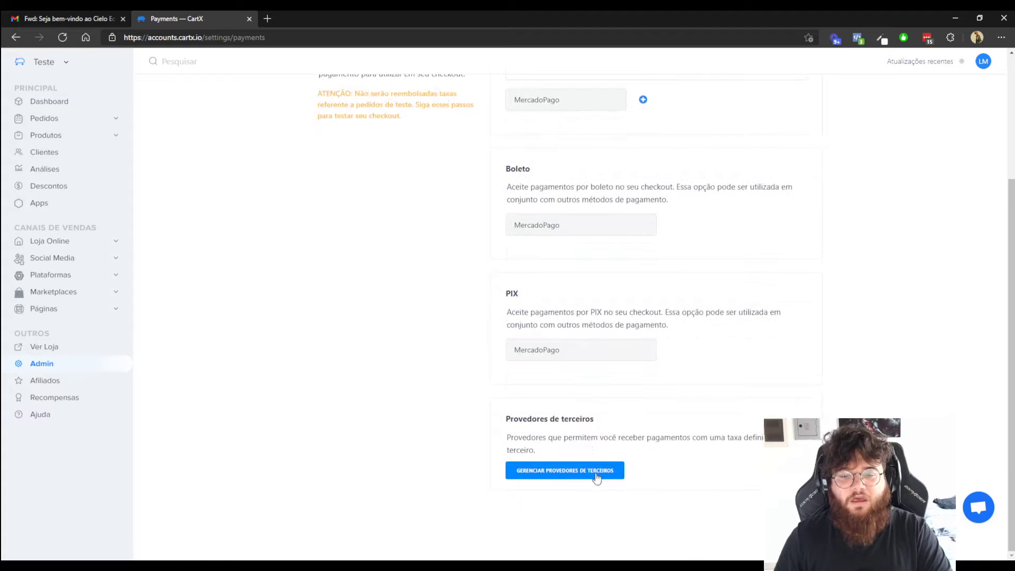
pyautogui.click(595, 475)
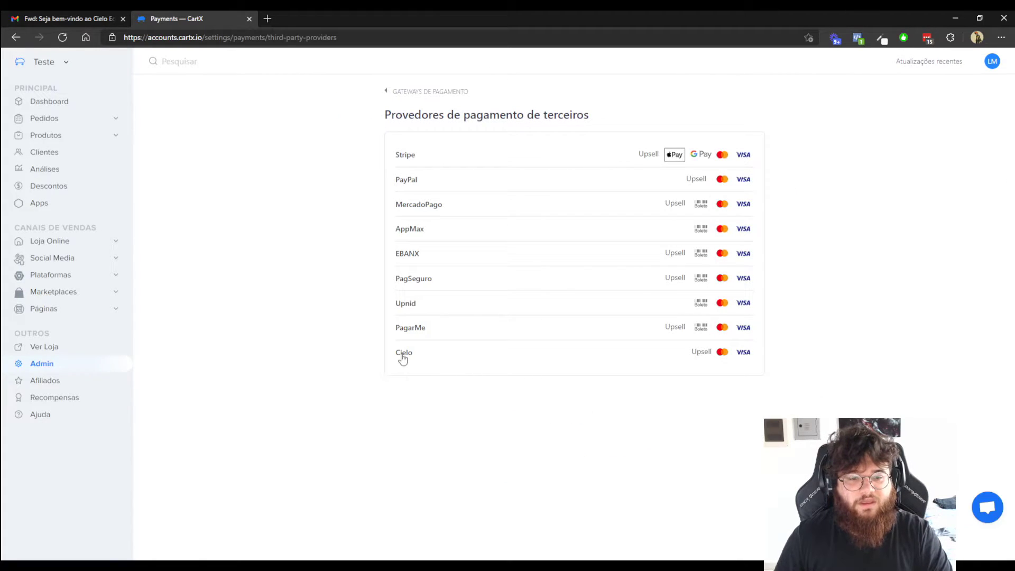
pyautogui.click(390, 353)
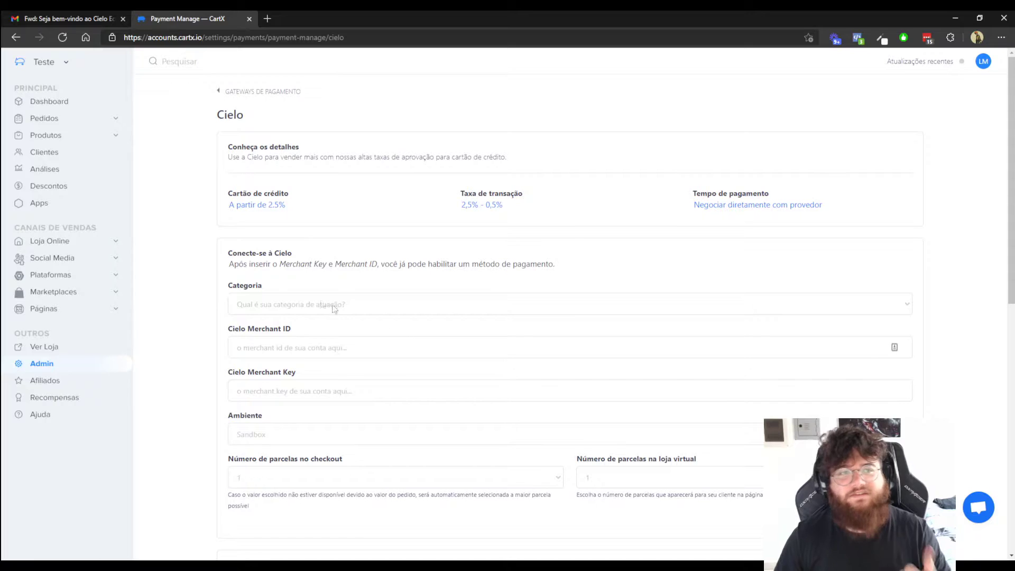
# Look up the Cielo activity code in the welcome e-mail and set the CartX category to PUBLICIDADES [7311].
pyautogui.moveTo(279, 288); pyautogui.dragTo(231, 281)
pyautogui.click(302, 286)
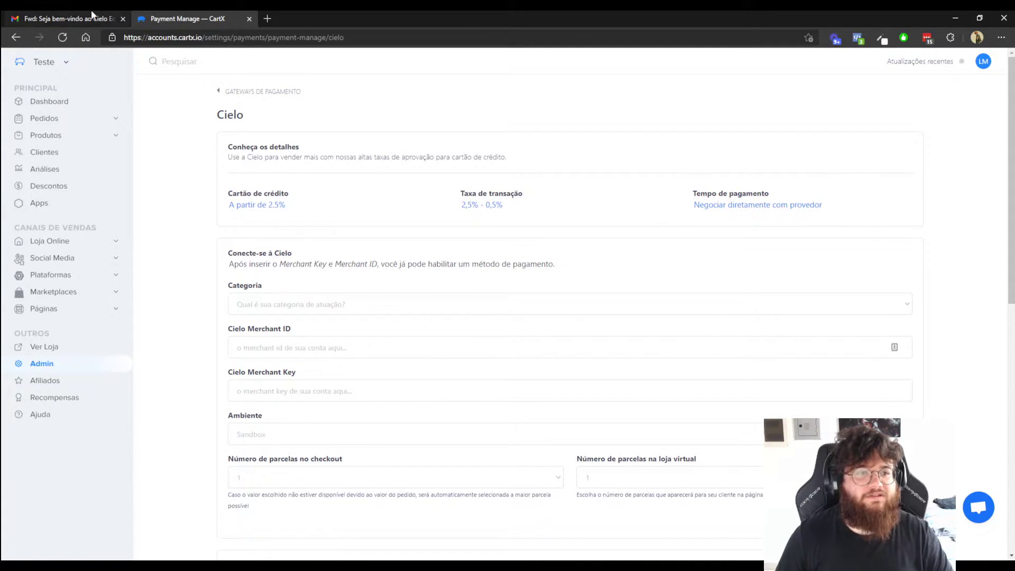
pyautogui.click(33, 17)
pyautogui.doubleClick(298, 254)
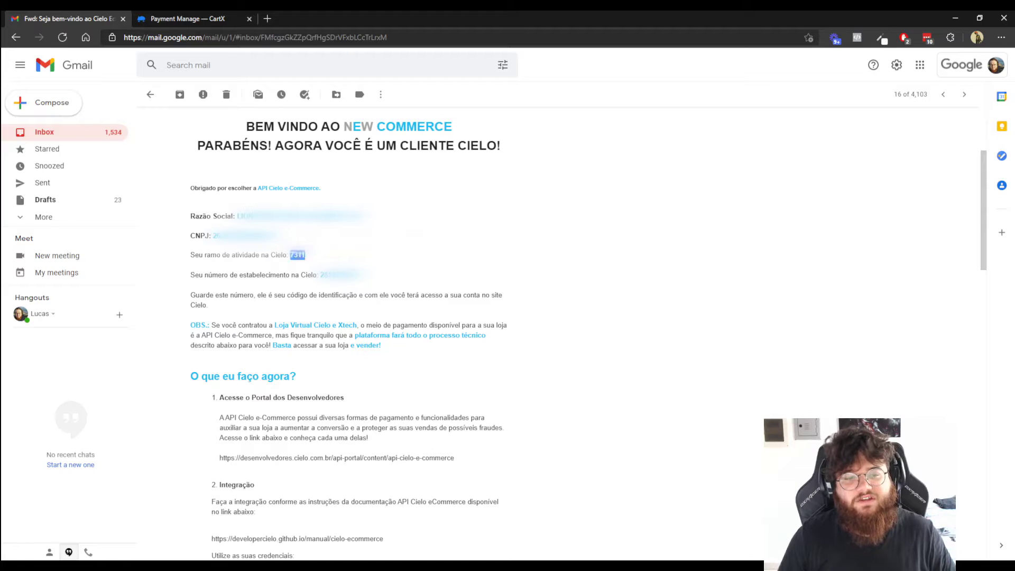
pyautogui.click(204, 20)
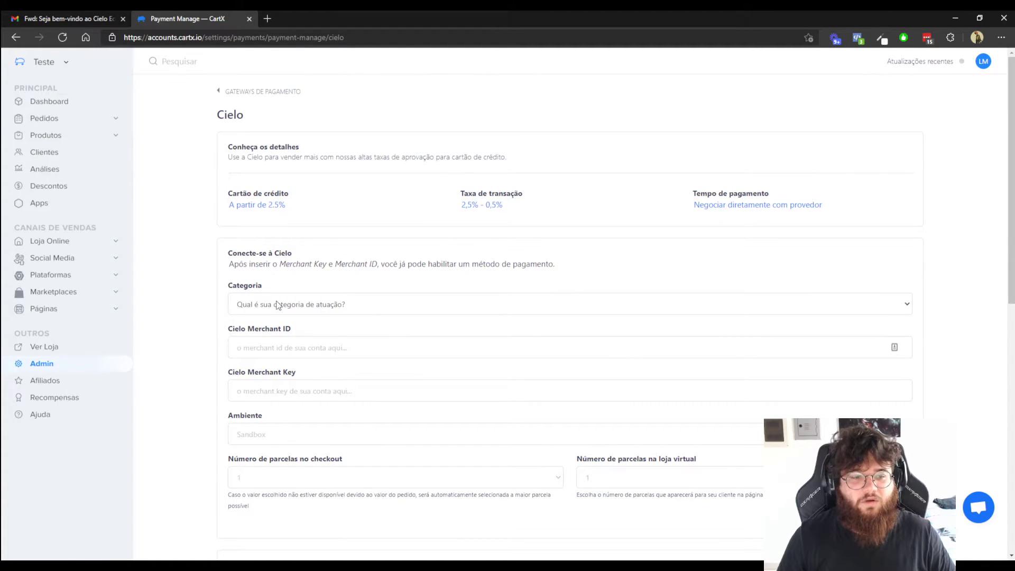
pyautogui.hotkey('ctrl', 'v')
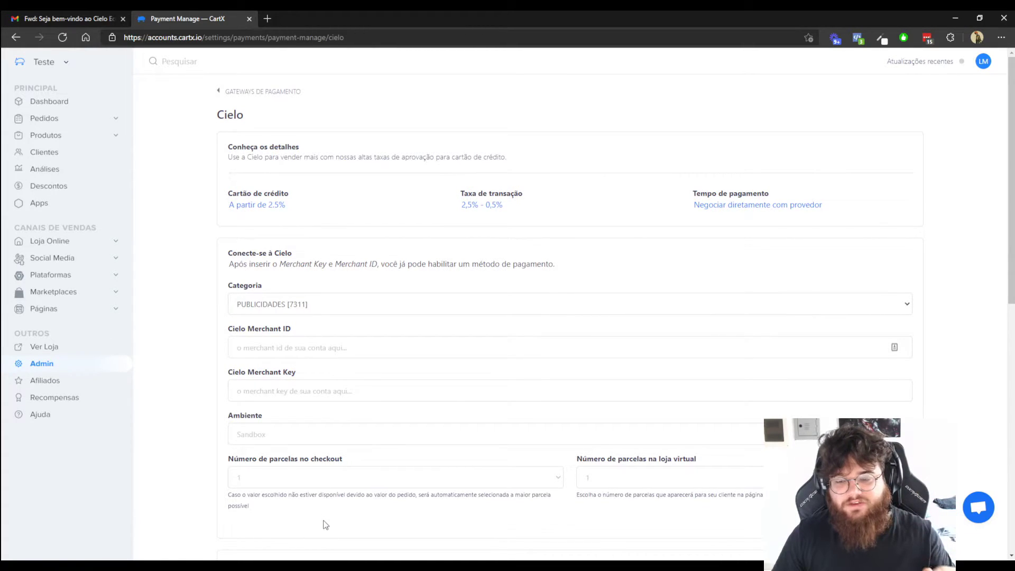
# Copy the Merchant ID from the Cielo e-mail into the Cielo Merchant ID field in CartX.
pyautogui.click(264, 349)
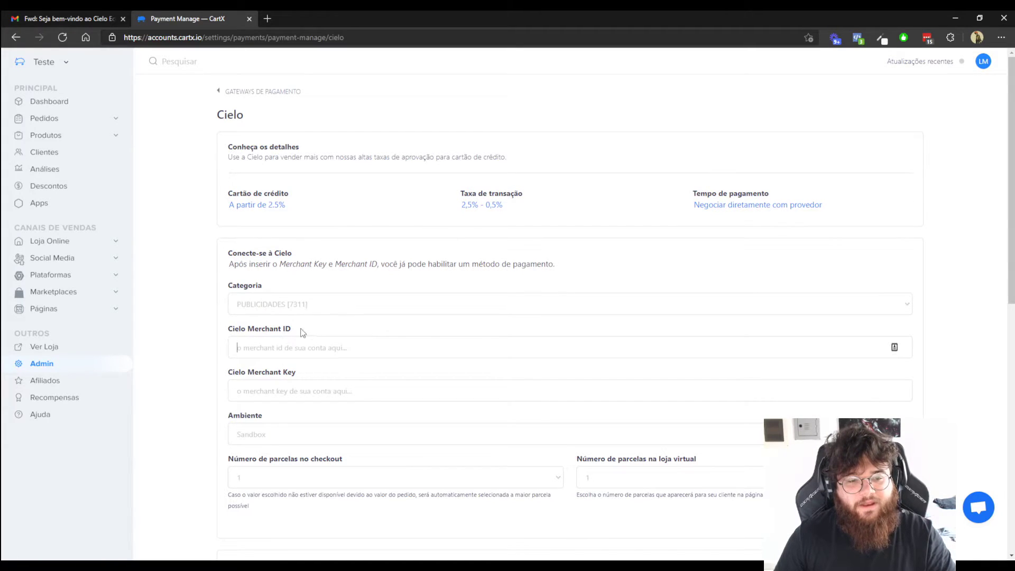
pyautogui.click(71, 21)
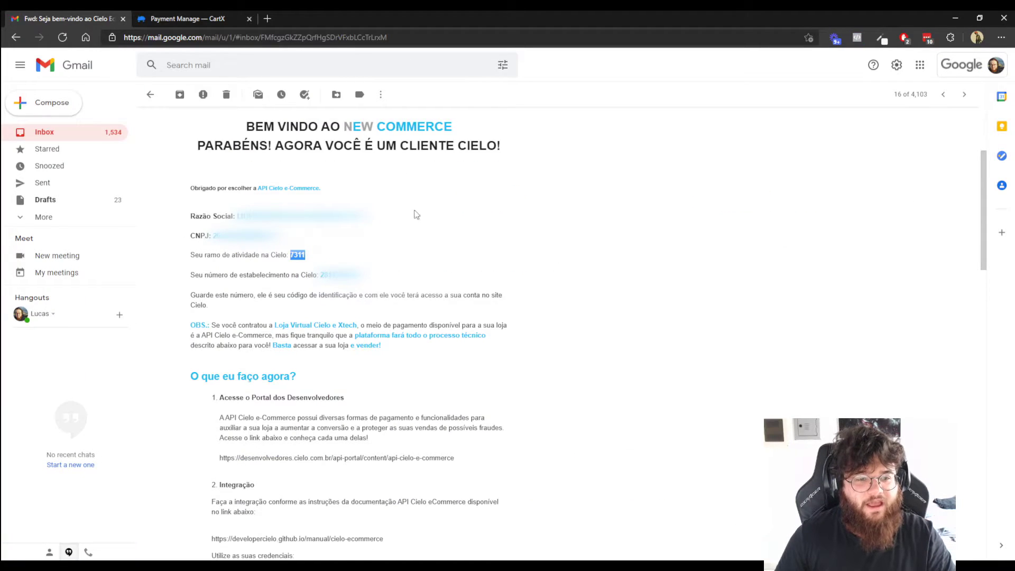
pyautogui.scroll(-1, 426, 367)
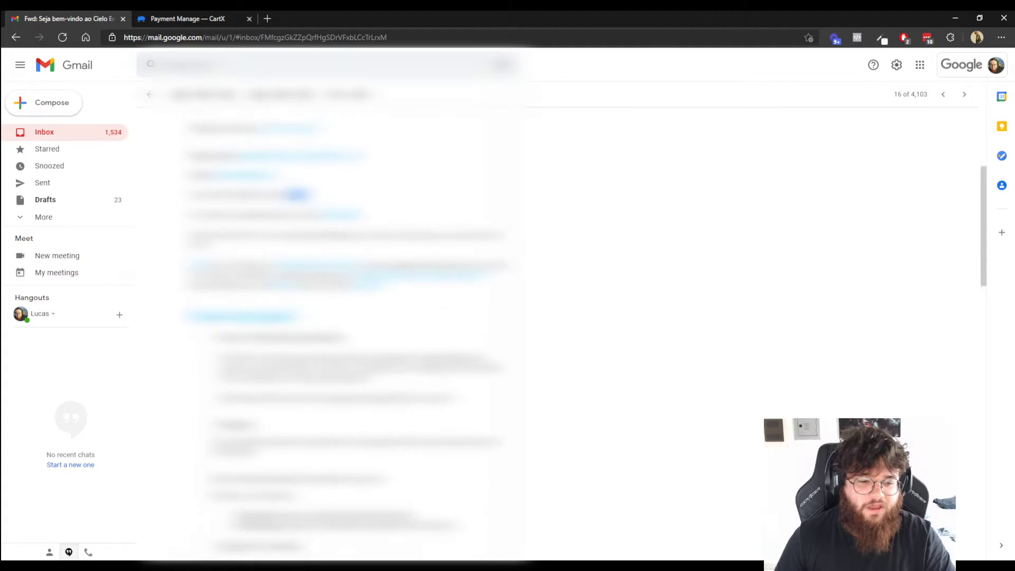
pyautogui.scroll(-4, 360, 328)
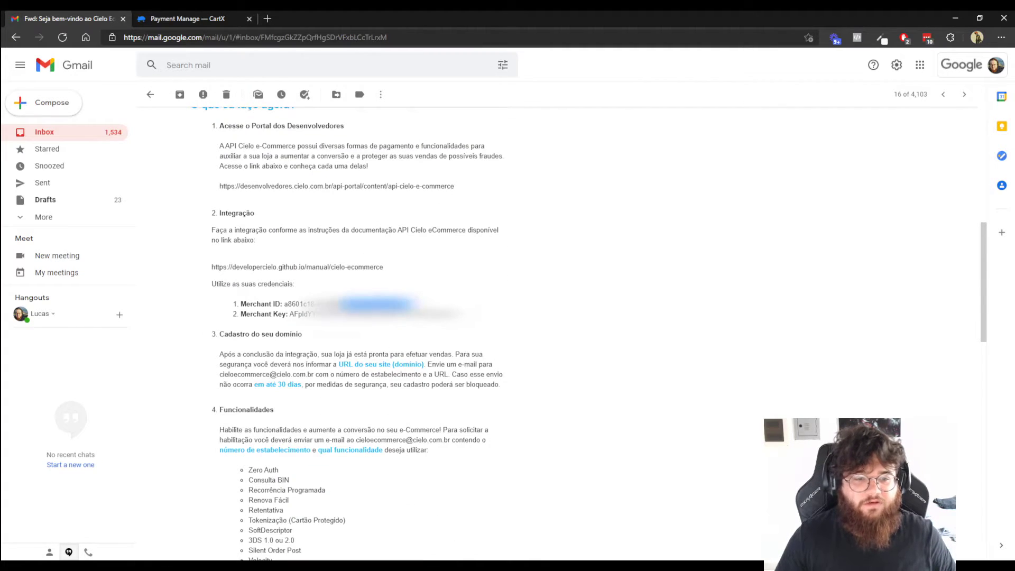
pyautogui.doubleClick(299, 304)
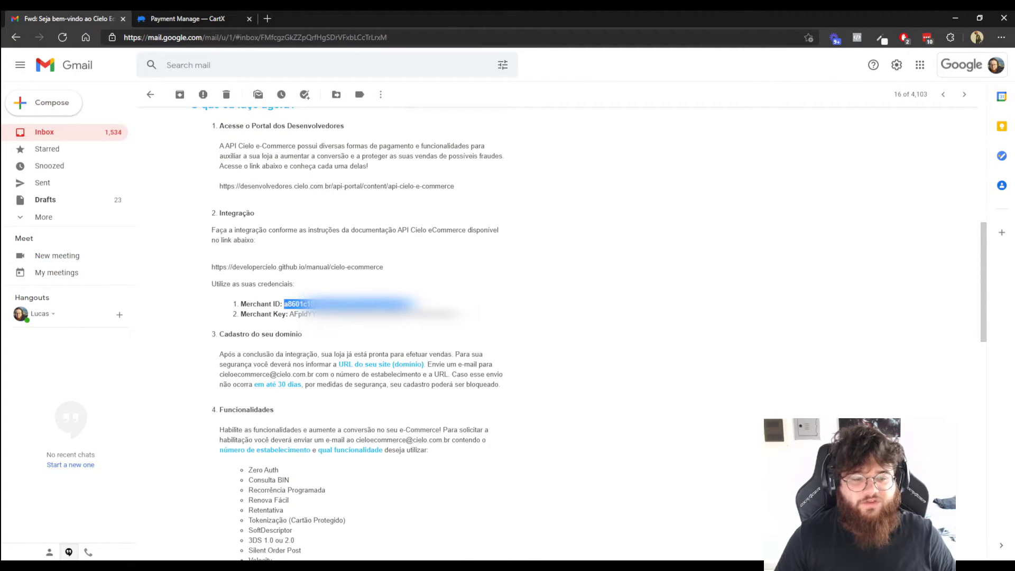
pyautogui.click(201, 18)
pyautogui.hotkey('ctrl', 'v')
# Copy the Merchant Key from the Cielo e-mail into the Cielo Merchant Key field and set checkout and online store installments to 3.
pyautogui.click(88, 16)
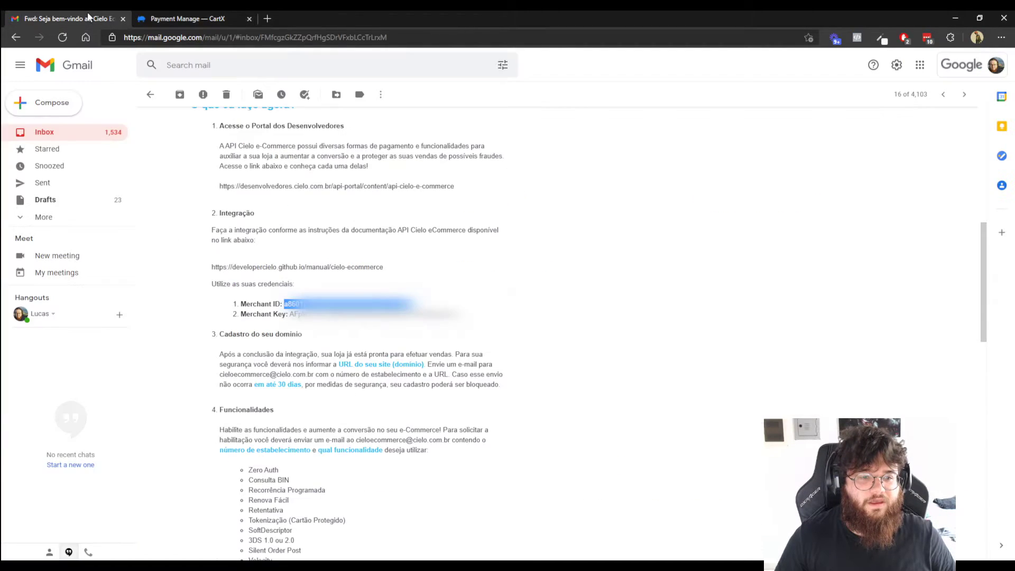
pyautogui.doubleClick(293, 313)
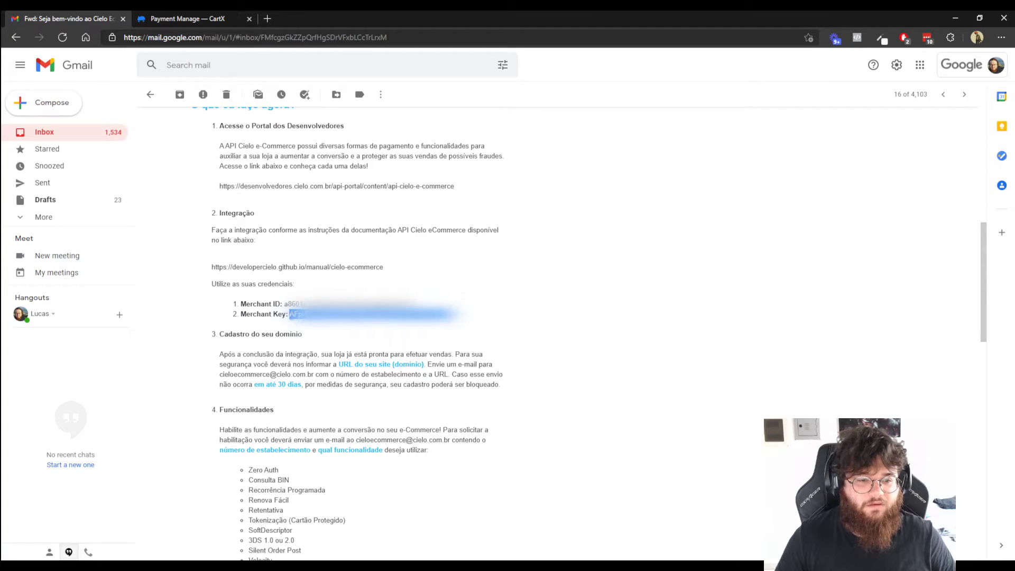
pyautogui.hotkey('ctrl', 'v')
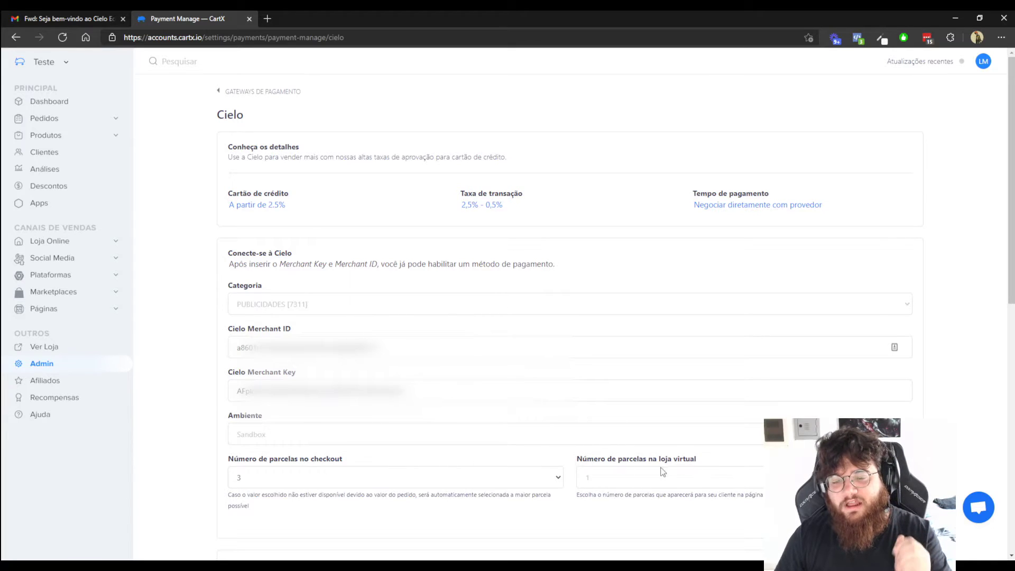
pyautogui.click(661, 486)
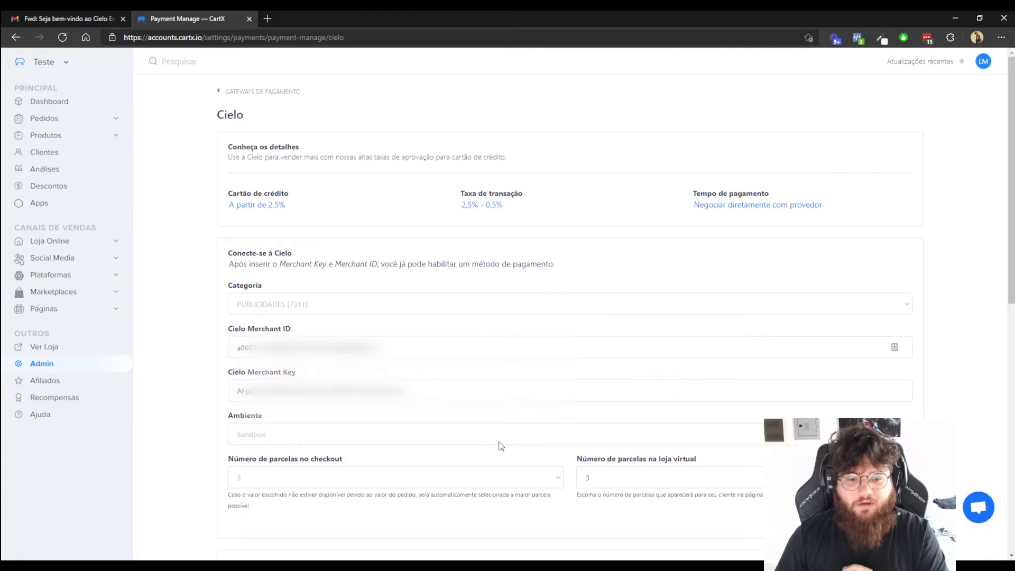
# Set the installment rates to 0 for 1x, 4,2 for 2x and 6,4 for 3x.
pyautogui.scroll(-7, 491, 458)
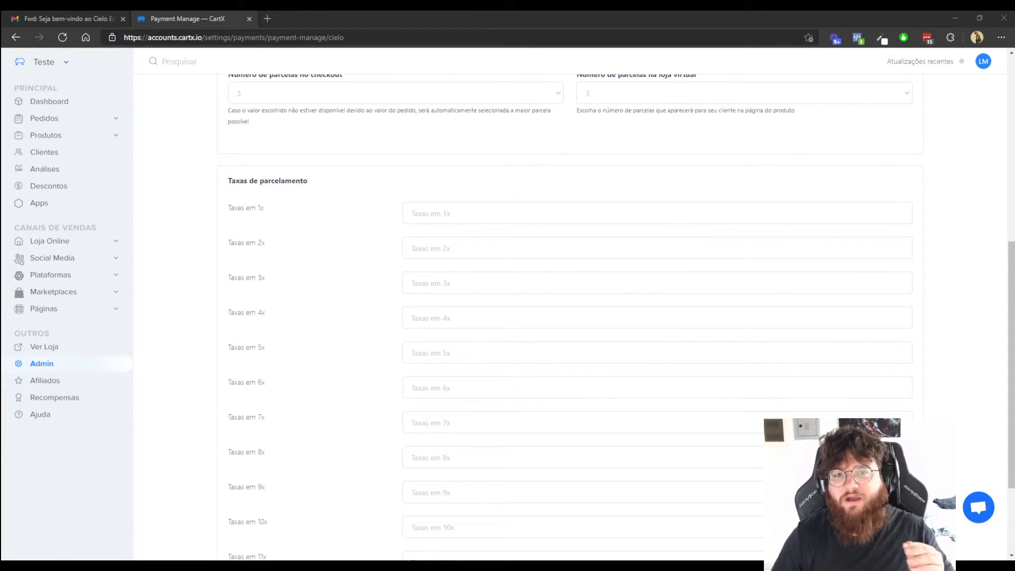
pyautogui.click(448, 208)
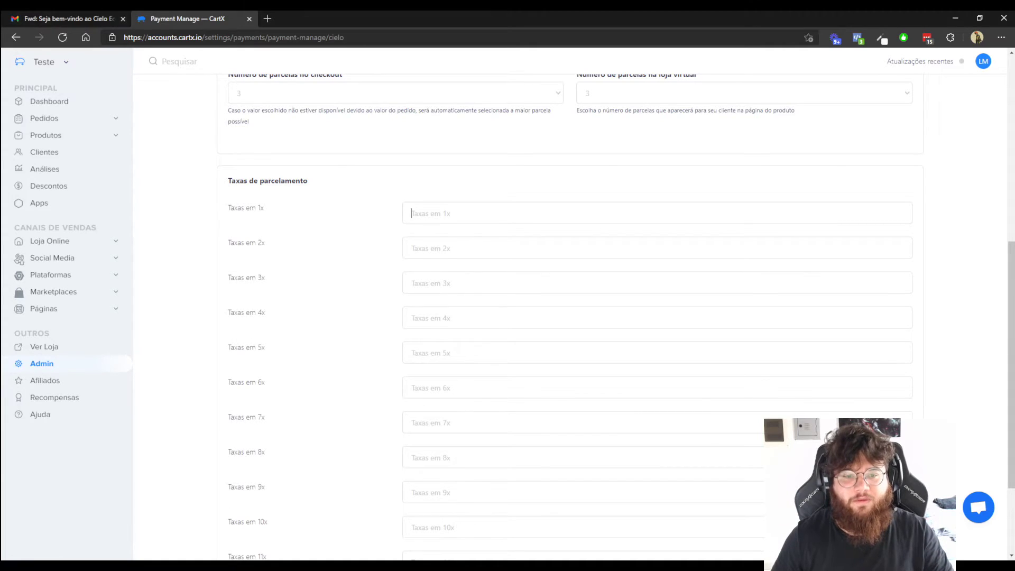
pyautogui.write('0')
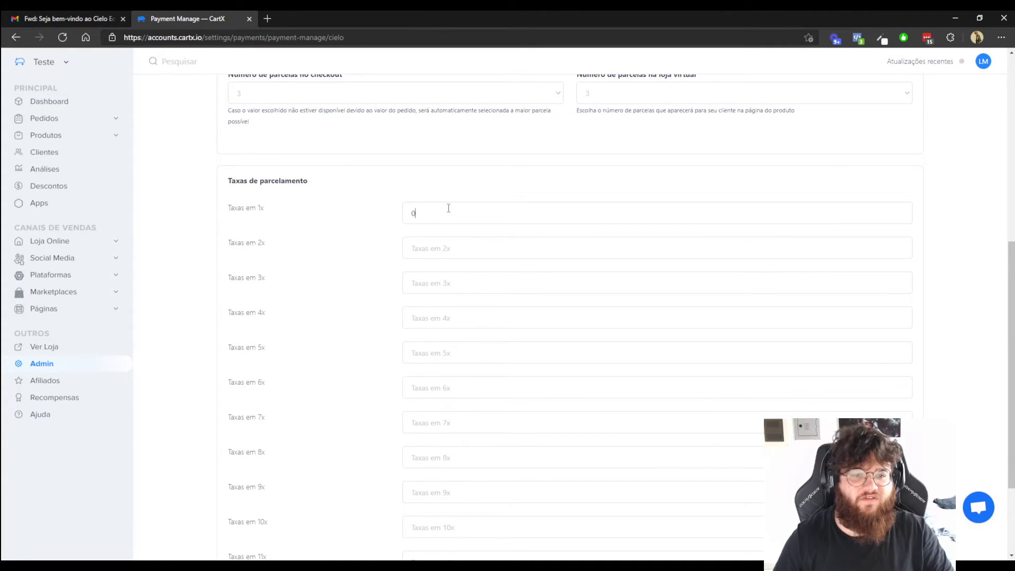
pyautogui.click(441, 255)
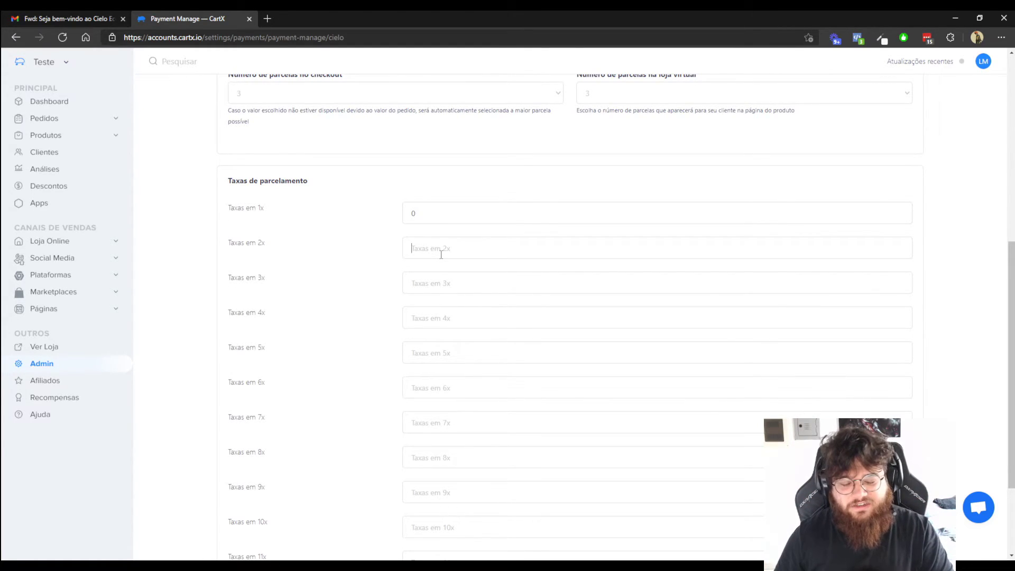
pyautogui.write('4.2')
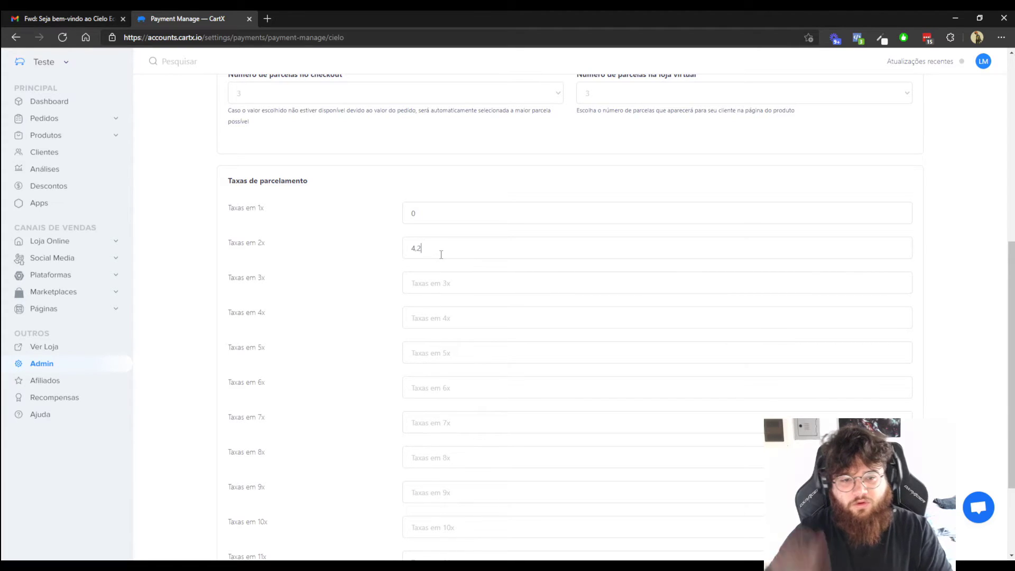
pyautogui.click(443, 287)
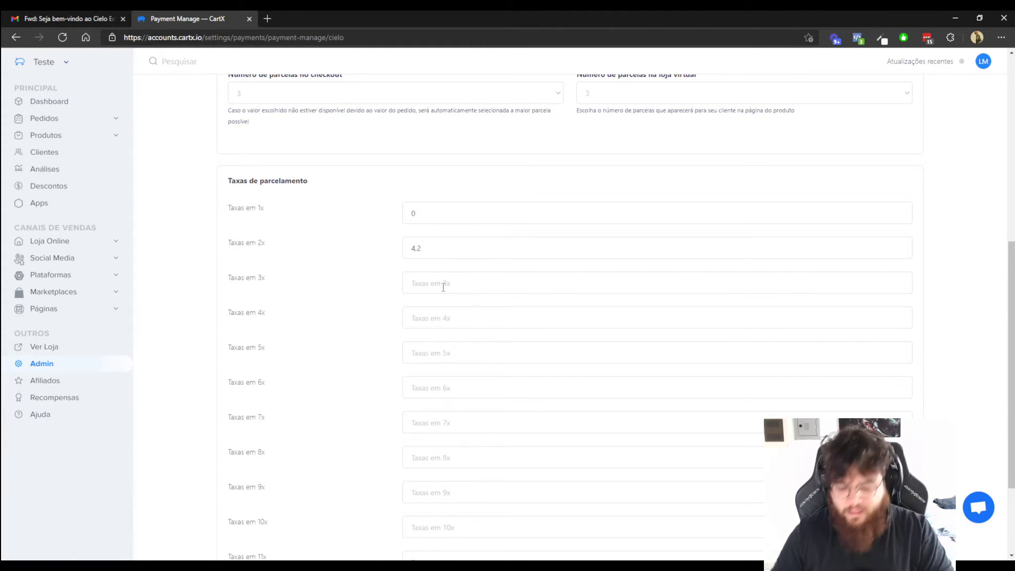
pyautogui.write('6.4')
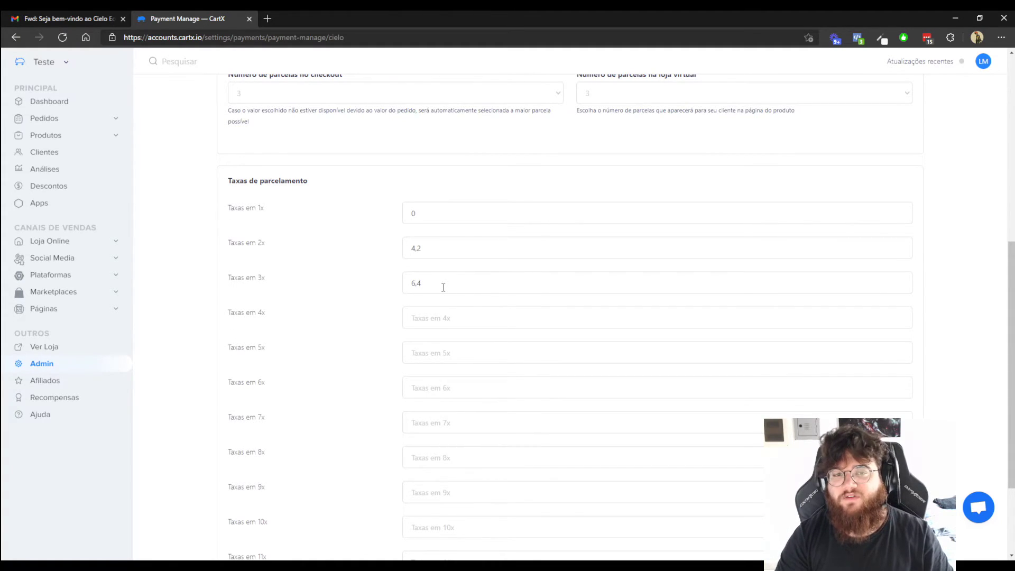
# Set the installment rates for 2x, 3x, 4x and 5x to 0.
pyautogui.scroll(-3, 451, 296)
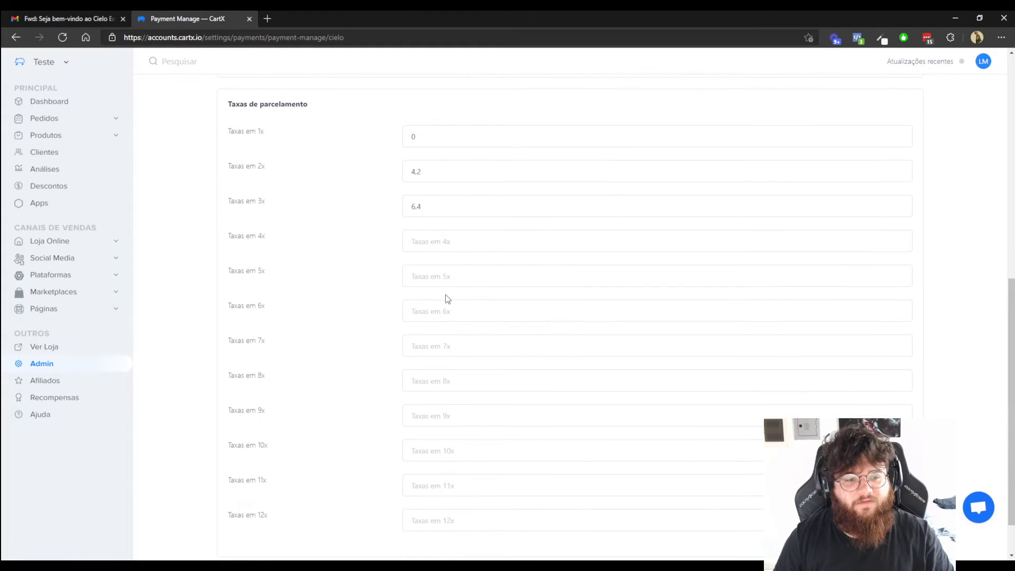
pyautogui.scroll(5, 420, 423)
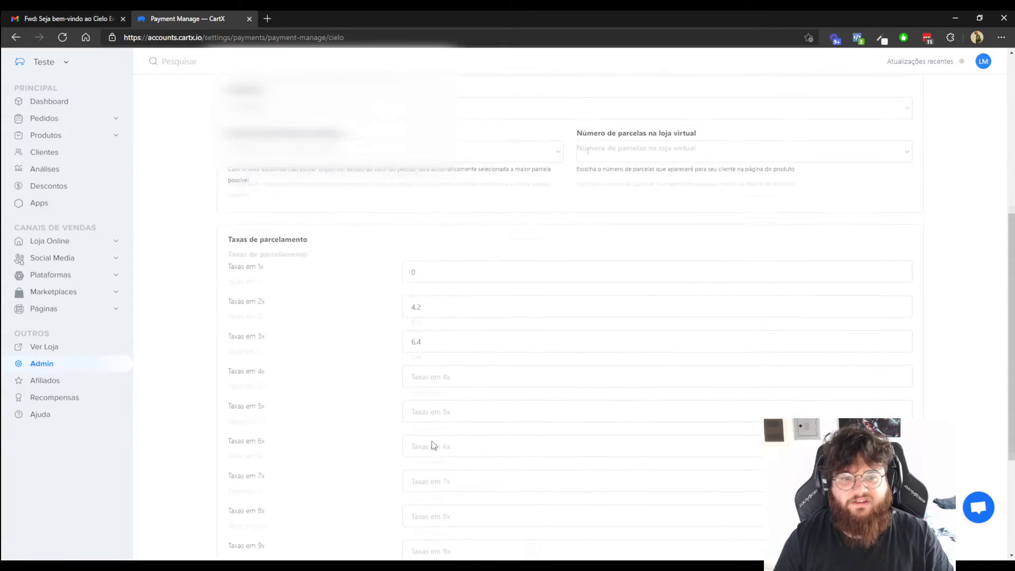
pyautogui.moveTo(454, 350); pyautogui.dragTo(374, 352)
pyautogui.write('0')
pyautogui.moveTo(422, 383); pyautogui.dragTo(417, 380)
pyautogui.write('0')
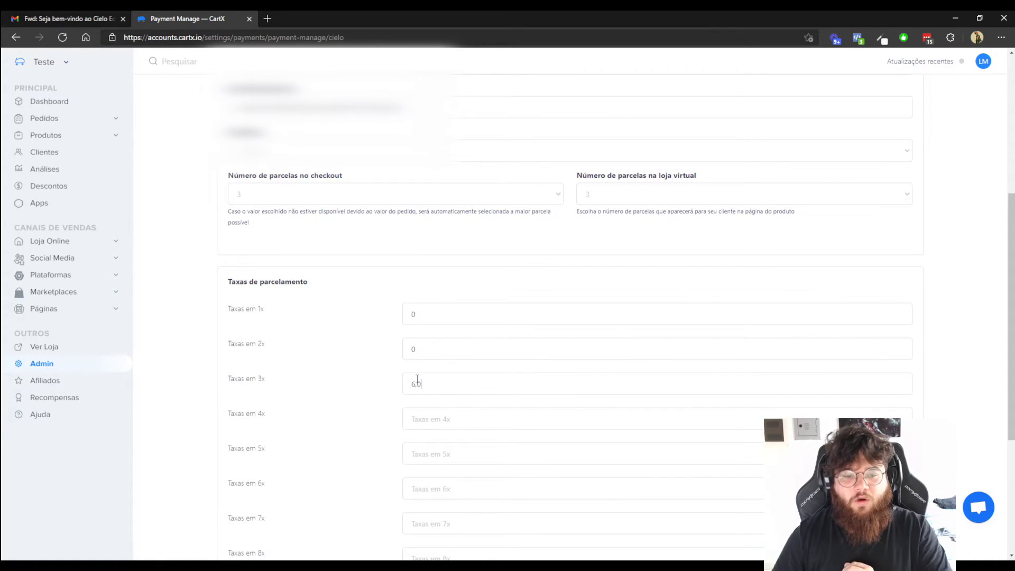
pyautogui.doubleClick(417, 383)
pyautogui.write('0')
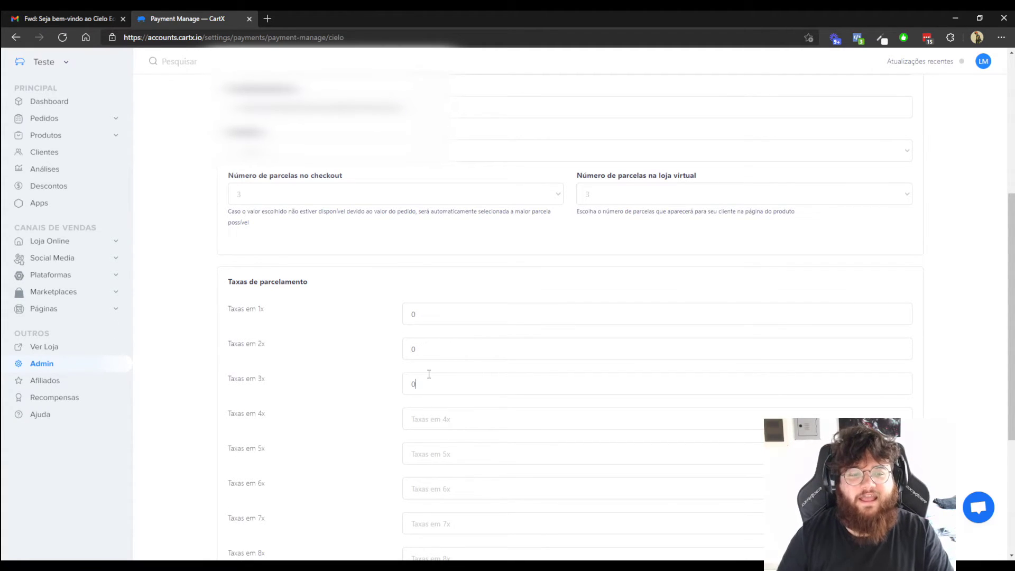
pyautogui.write('0')
pyautogui.click(416, 419)
pyautogui.write('0')
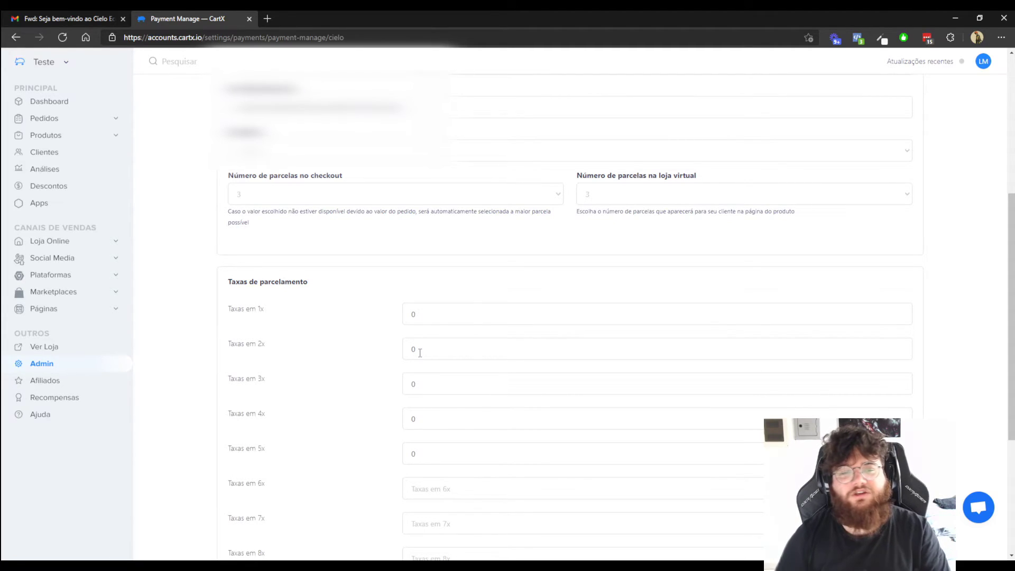
pyautogui.moveTo(418, 351); pyautogui.dragTo(391, 351)
pyautogui.write('568')
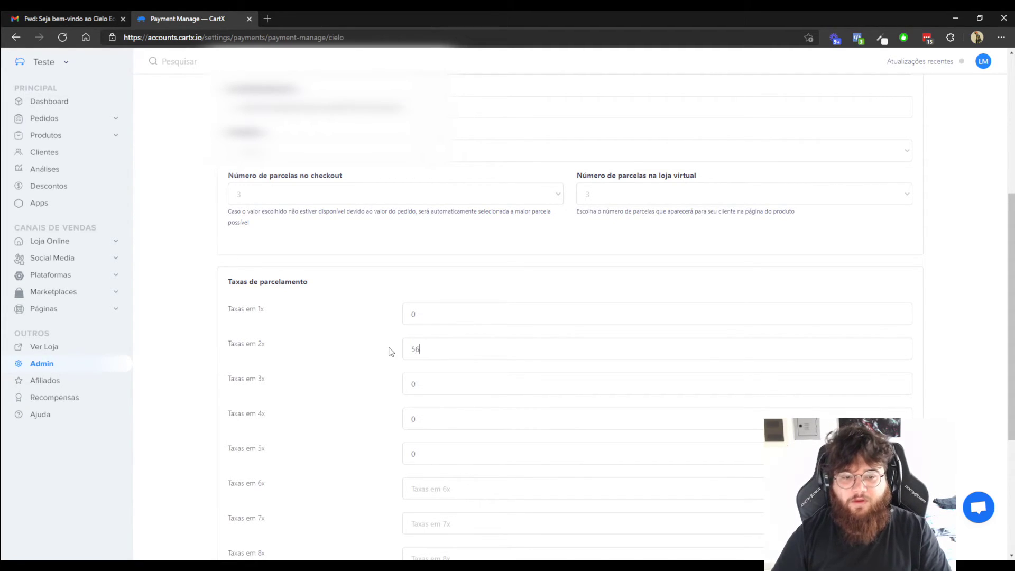
pyautogui.press('BackSpace')
pyautogui.press('BackSpace')
pyautogui.press('BackSpace')
pyautogui.write('0')
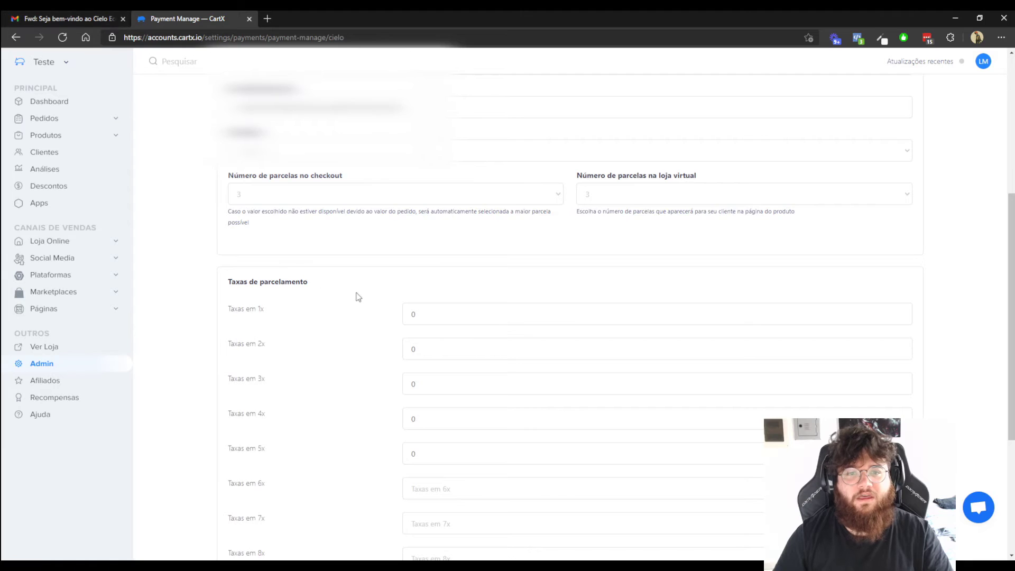
# Set the installment rates for 6x through 12x to 0.
pyautogui.scroll(-4, 697, 482)
pyautogui.click(478, 265)
pyautogui.write('0')
pyautogui.click(460, 287)
pyautogui.write('0')
pyautogui.click(471, 327)
pyautogui.write('0')
pyautogui.click(467, 358)
pyautogui.write('0')
pyautogui.click(469, 401)
pyautogui.write('0')
pyautogui.click(474, 430)
pyautogui.write('0')
pyautogui.click(477, 474)
pyautogui.write('0')
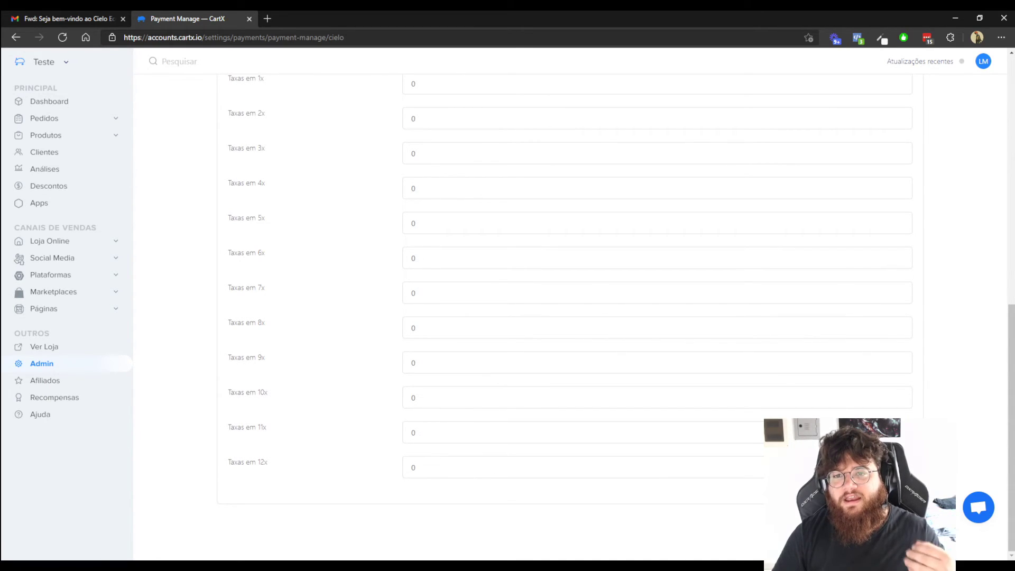
pyautogui.scroll(15, 569, 317)
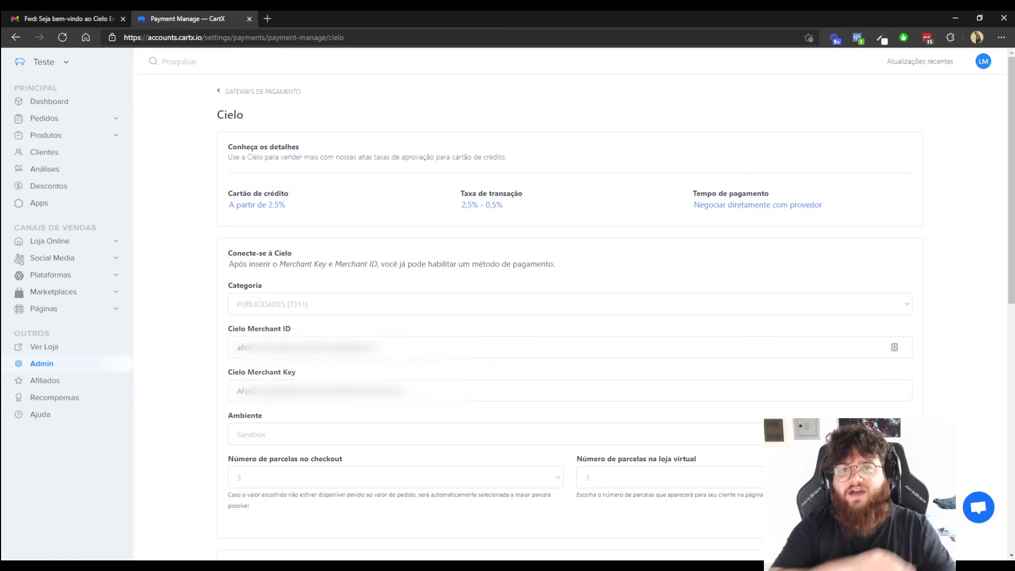